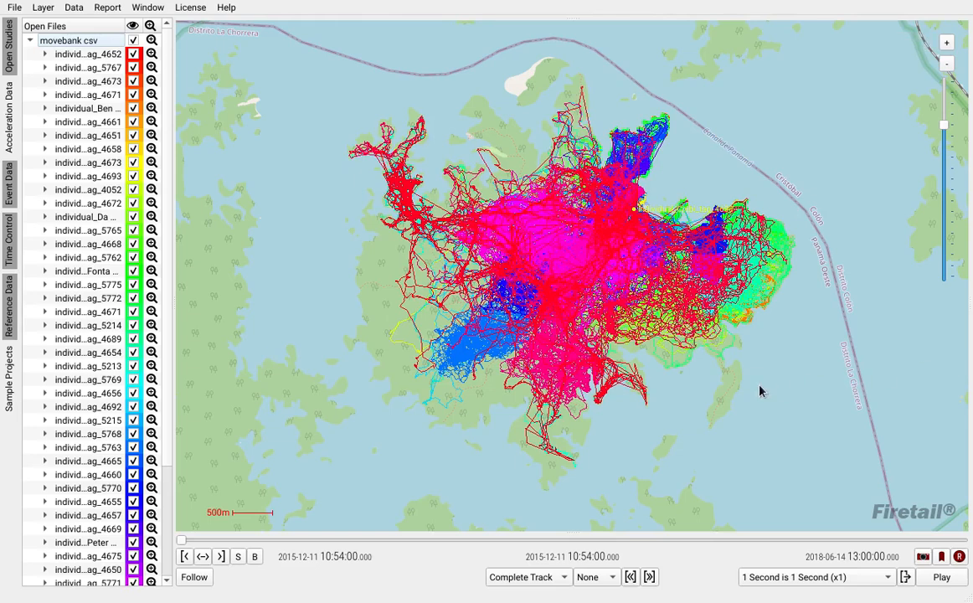
Step: Limit the displayed track length on the map to 12 Hours
click(530, 578)
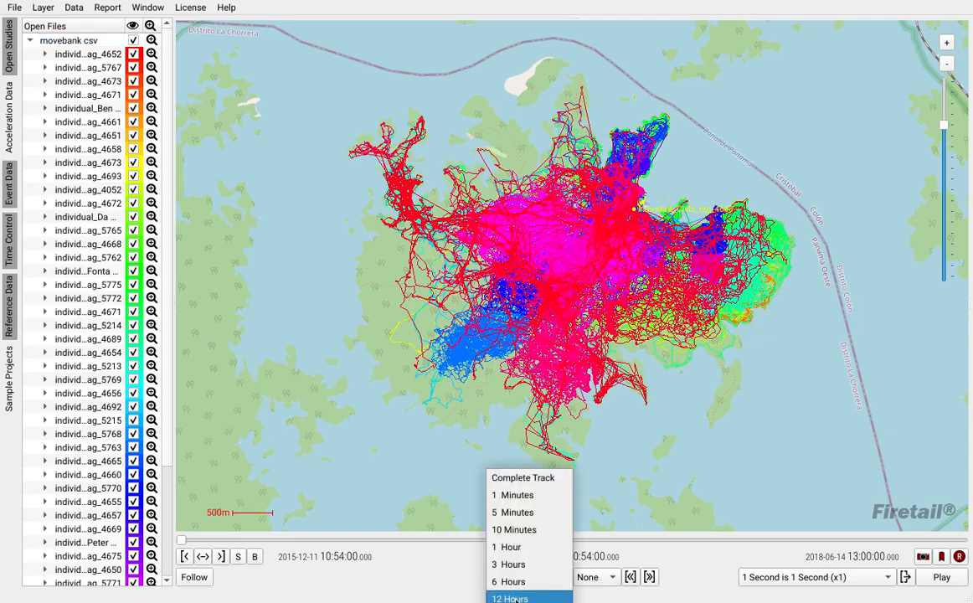
click(515, 598)
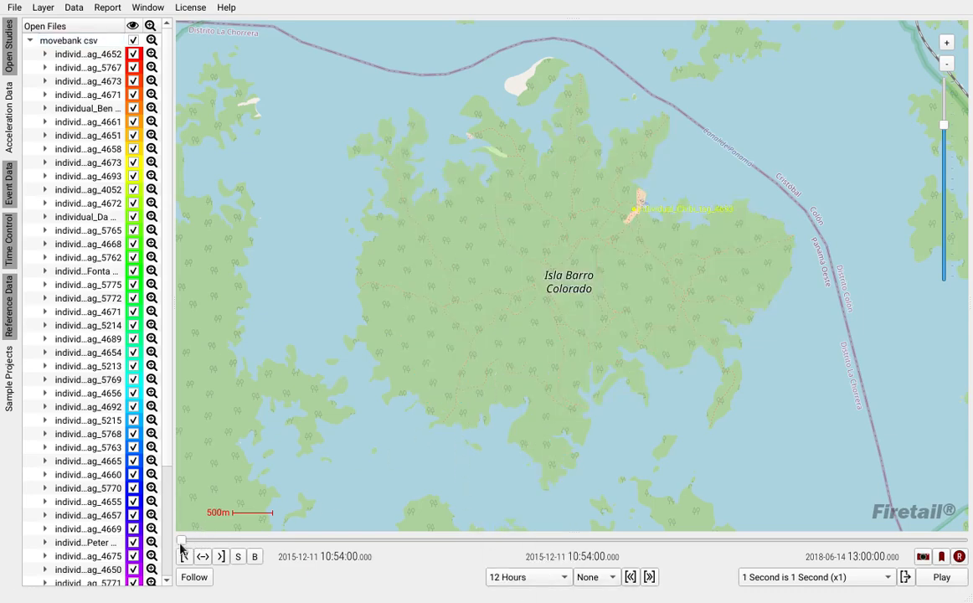
mouse_move(182, 545)
mouse_down()
mouse_move(702, 559)
mouse_move(552, 535)
mouse_move(268, 551)
mouse_up()
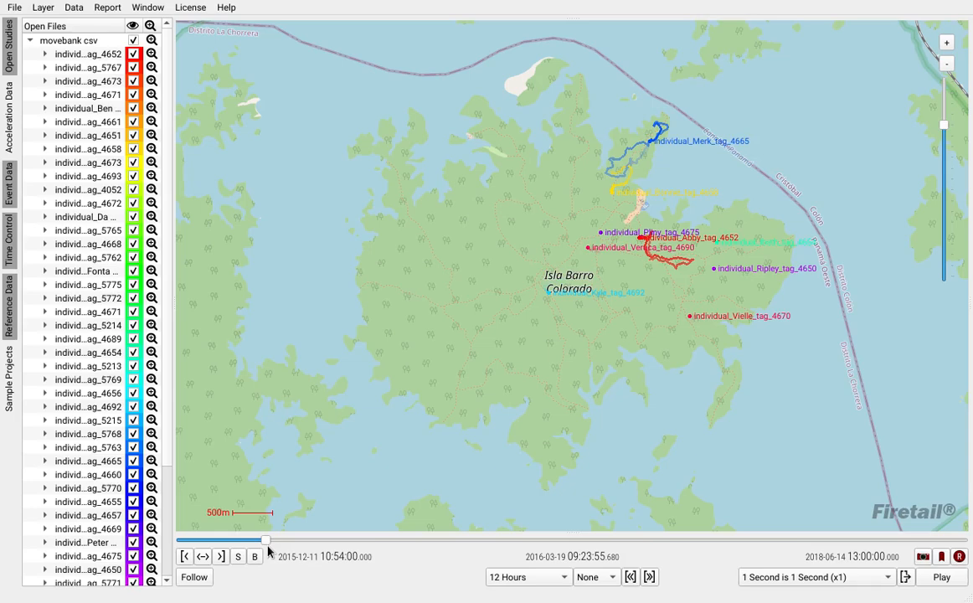
click(222, 557)
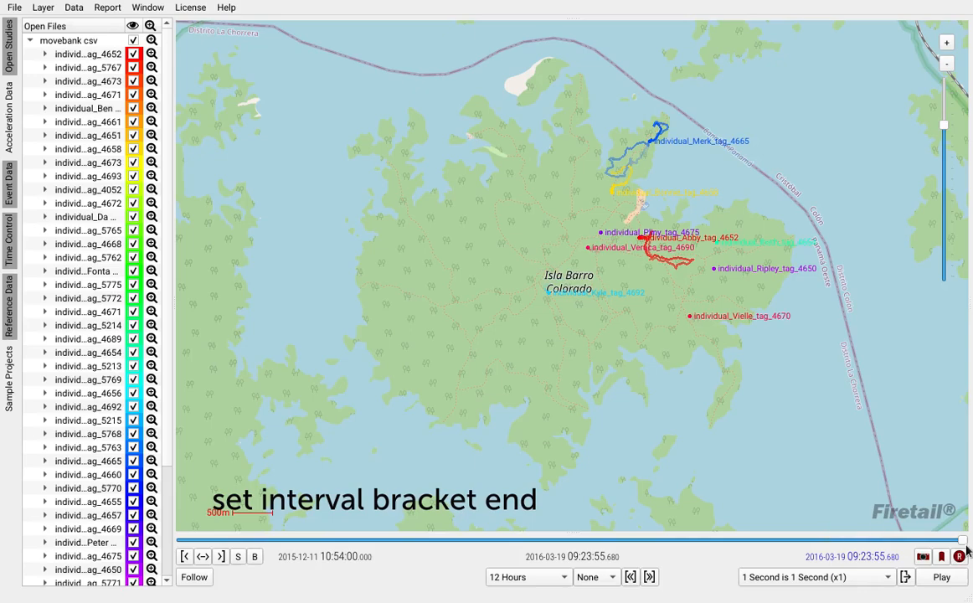
mouse_move(963, 542)
mouse_down()
mouse_move(596, 551)
mouse_move(184, 540)
mouse_move(407, 542)
mouse_up()
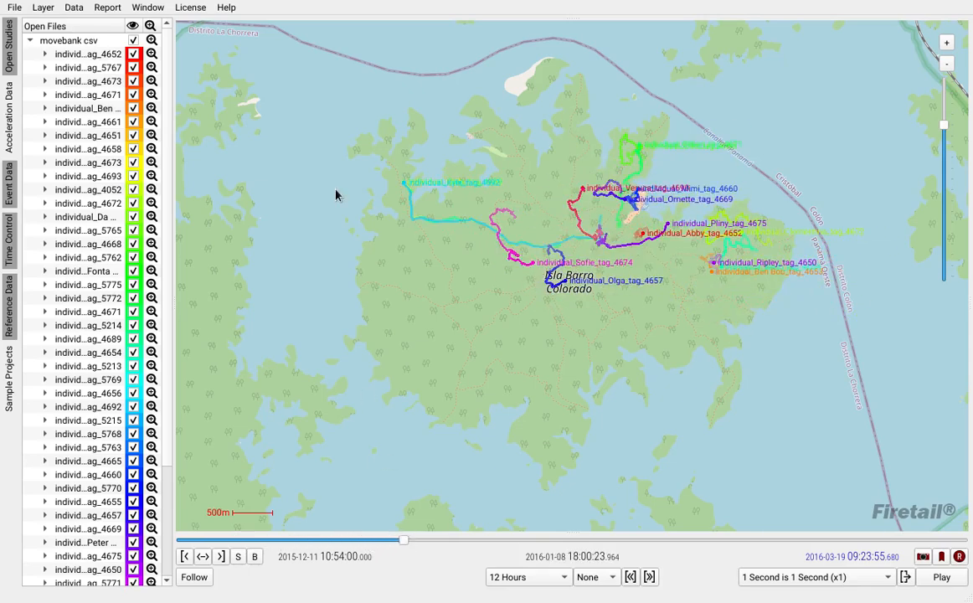
Step: Show the QuickFacts for the movebank csv study and enlarge the window so more individuals fit in the table
click(123, 39)
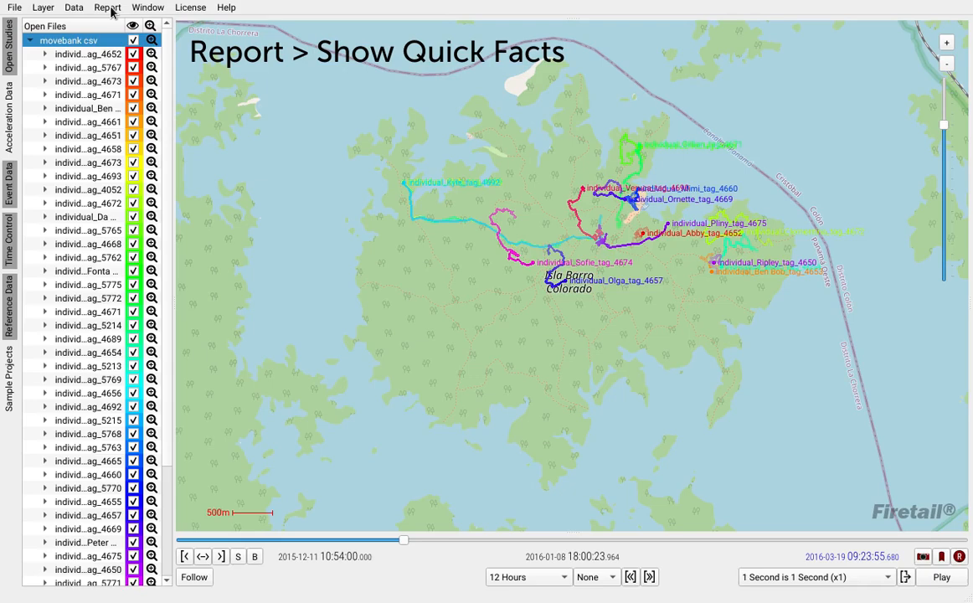
click(108, 7)
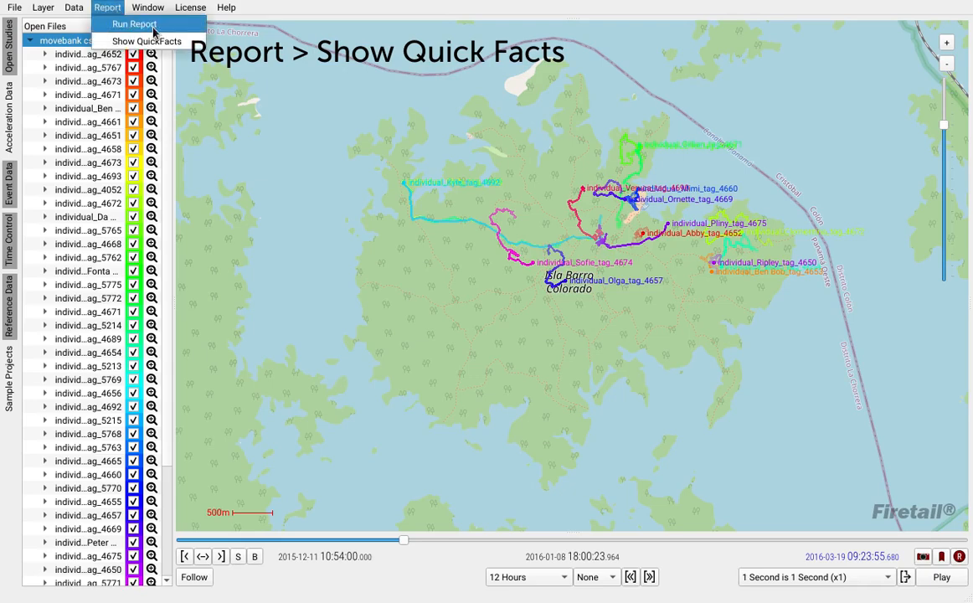
click(198, 52)
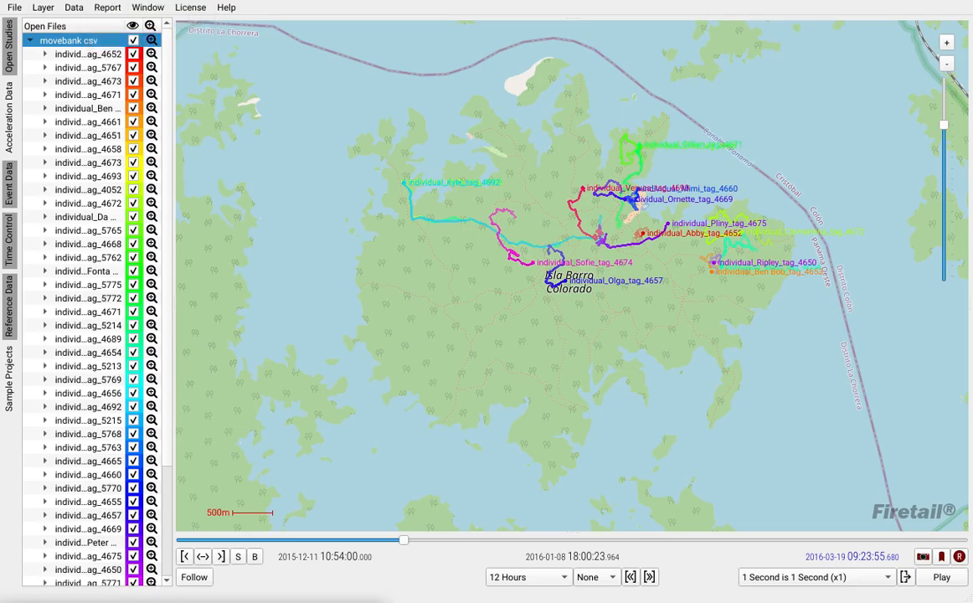
drag(369, 322, 366, 102)
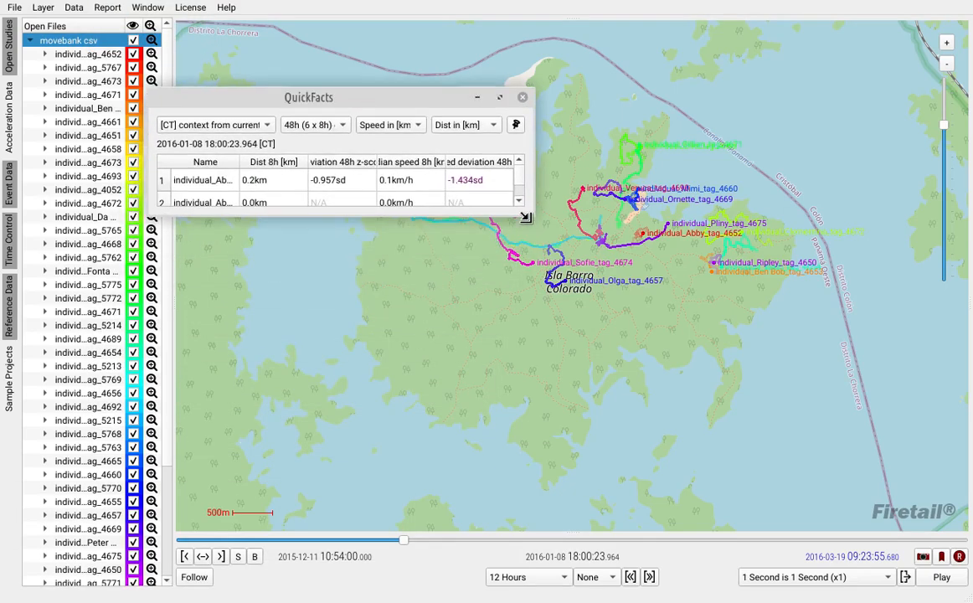
drag(526, 217, 734, 466)
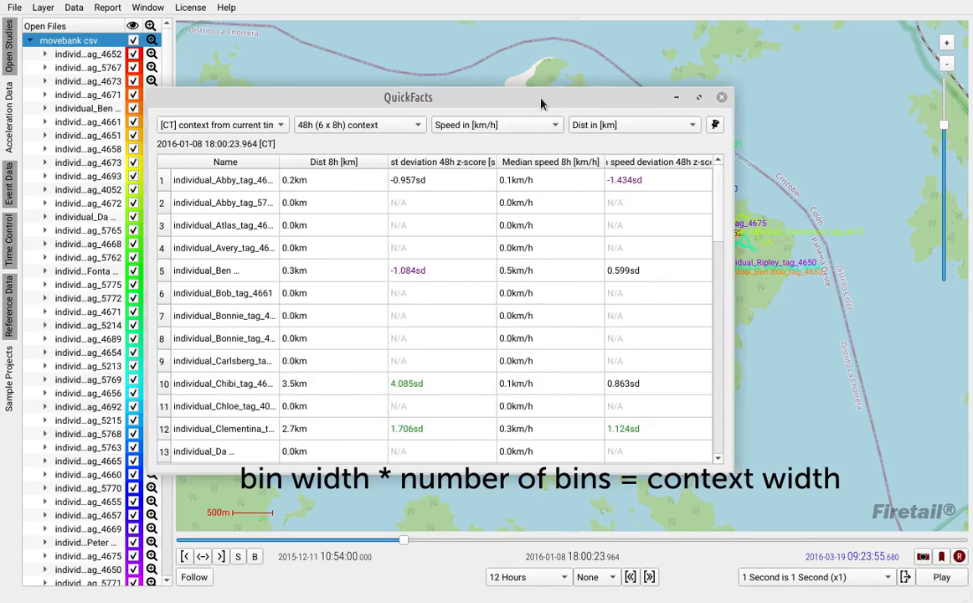
drag(540, 102, 596, 47)
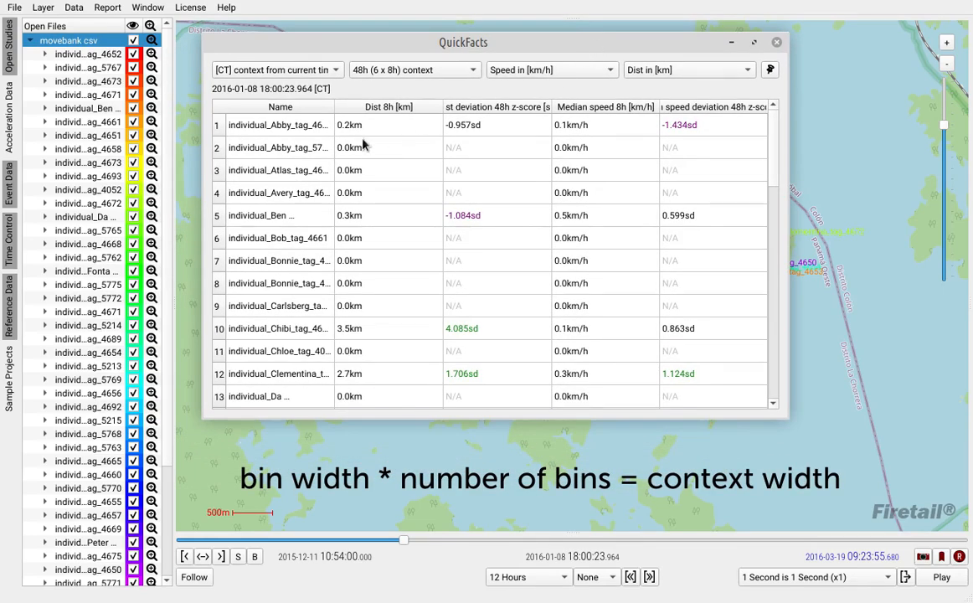
Step: Change the QuickFacts context to 24h (24 x 1h)
click(284, 129)
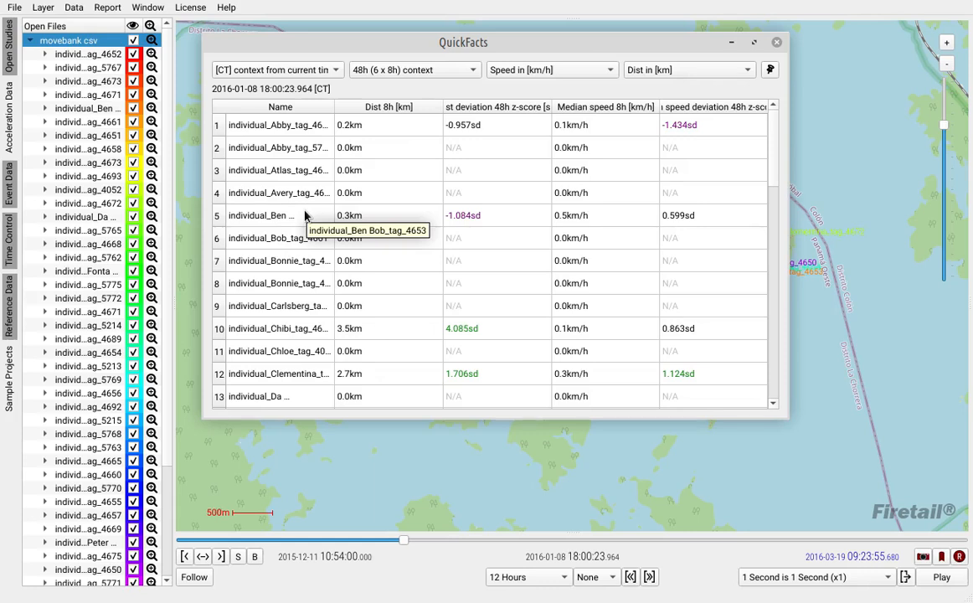
click(387, 109)
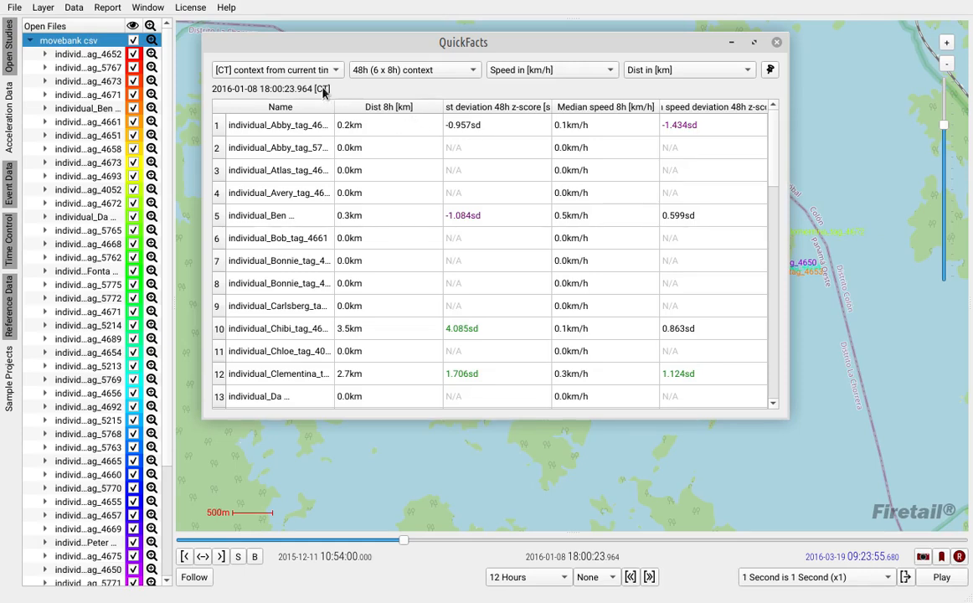
click(451, 75)
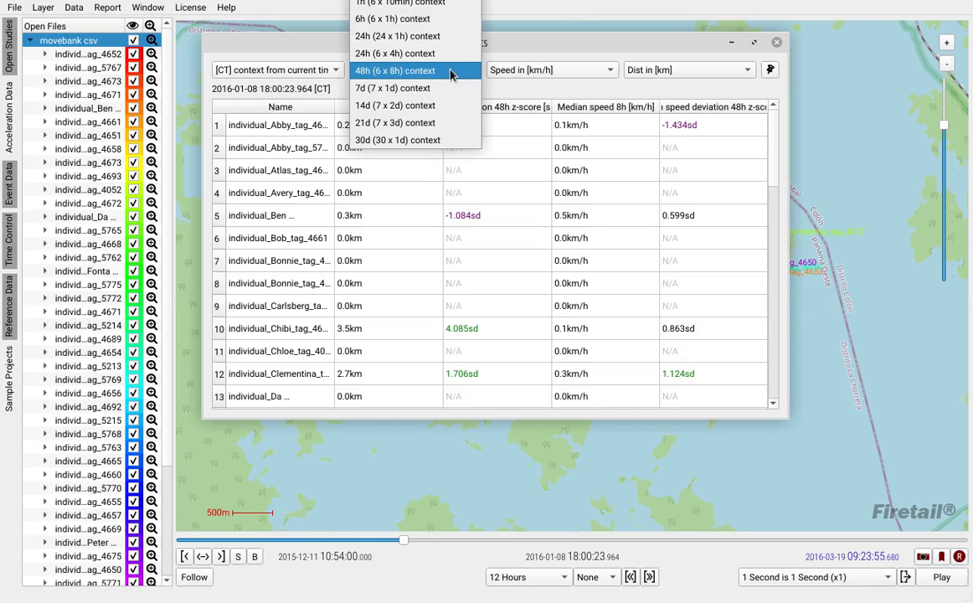
click(398, 38)
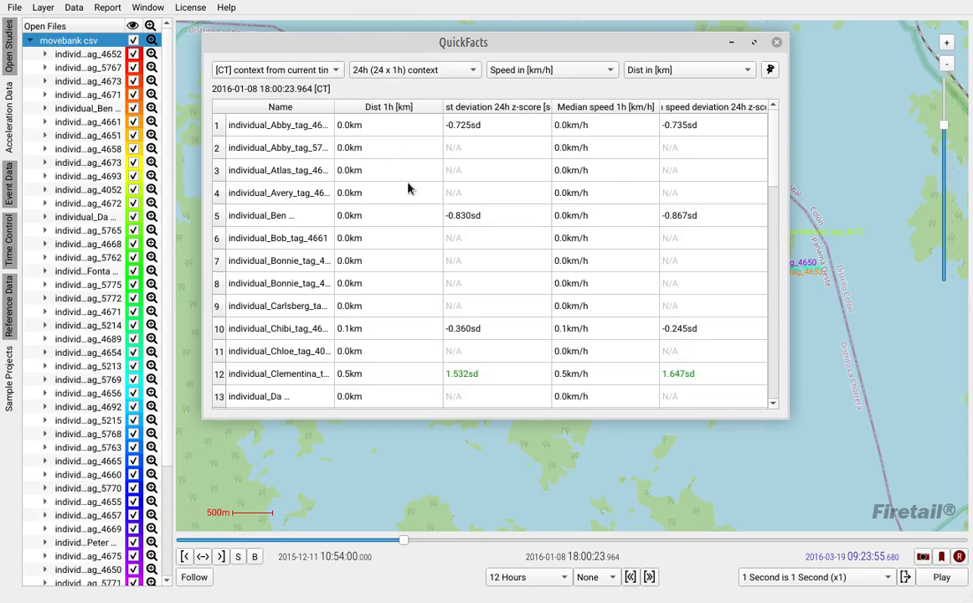
Step: Open the Individual QuickFacts for individual_Abby_tag_4652 and widen the window over the map
click(222, 127)
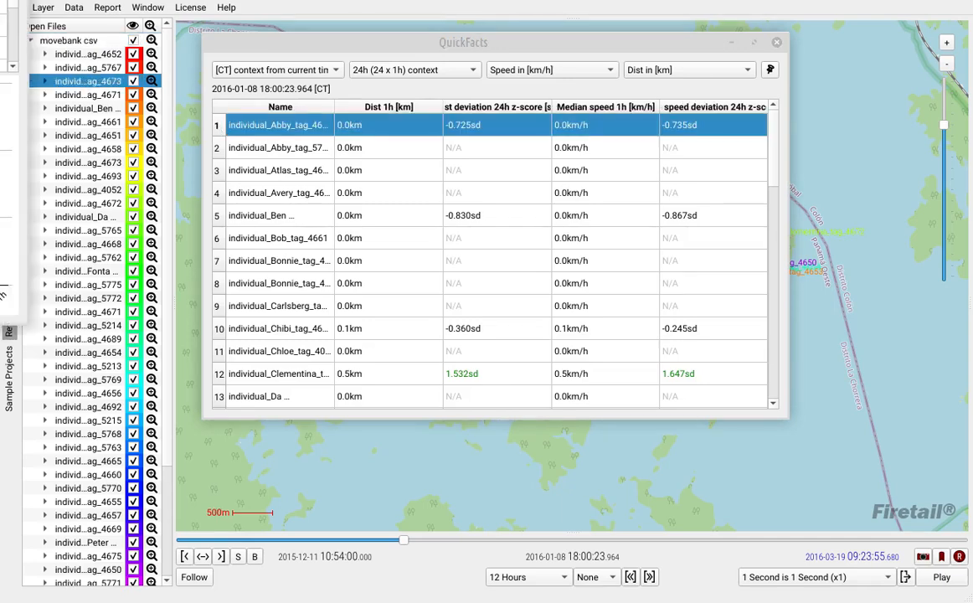
double_click(222, 128)
drag(168, 17, 629, 115)
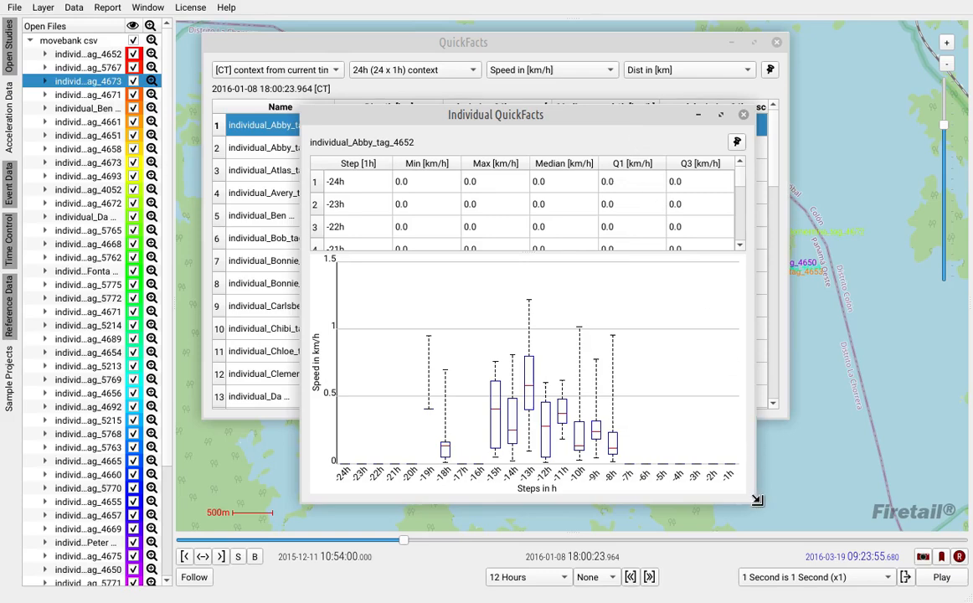
drag(757, 500, 922, 477)
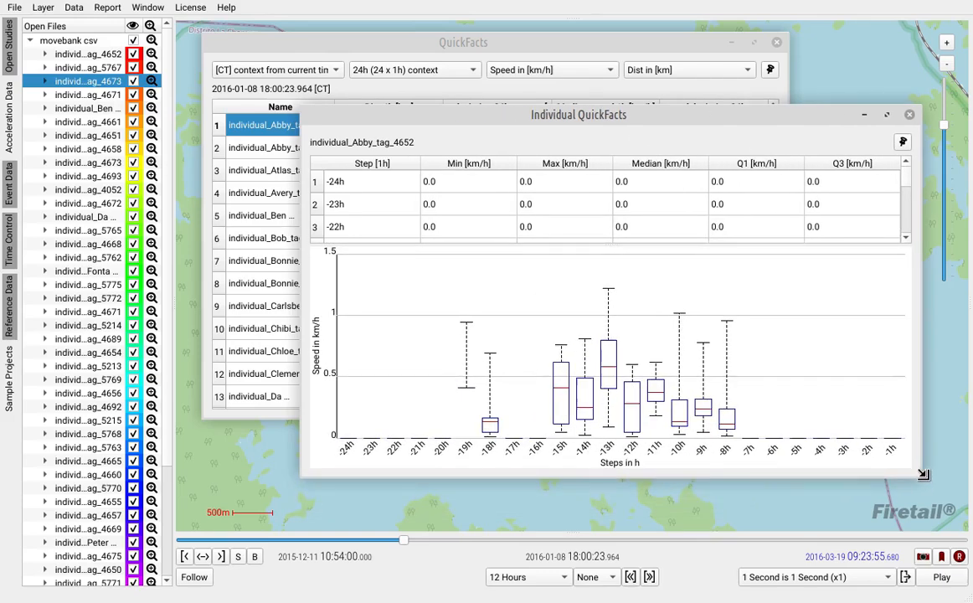
drag(739, 121, 744, 131)
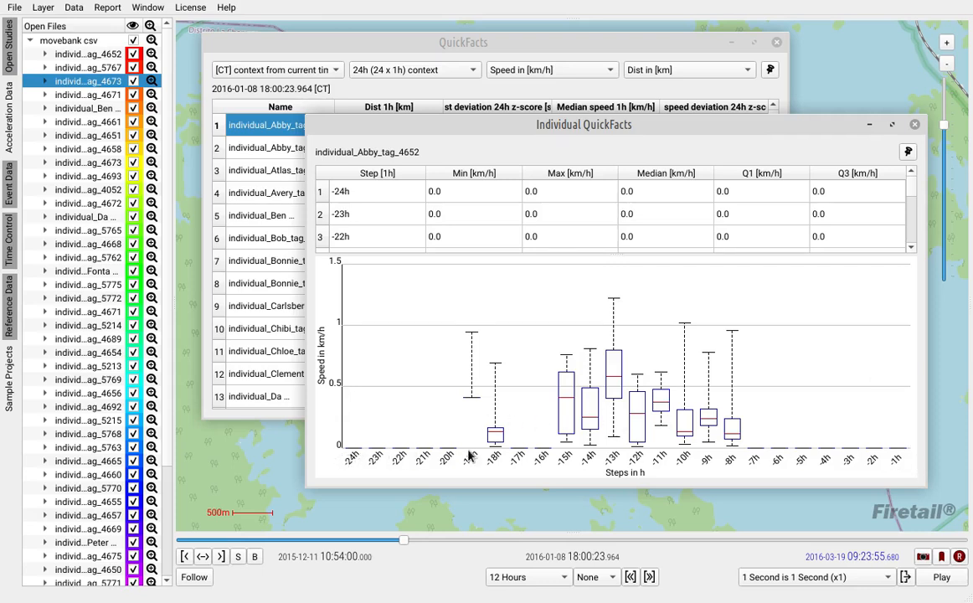
click(898, 458)
click(871, 459)
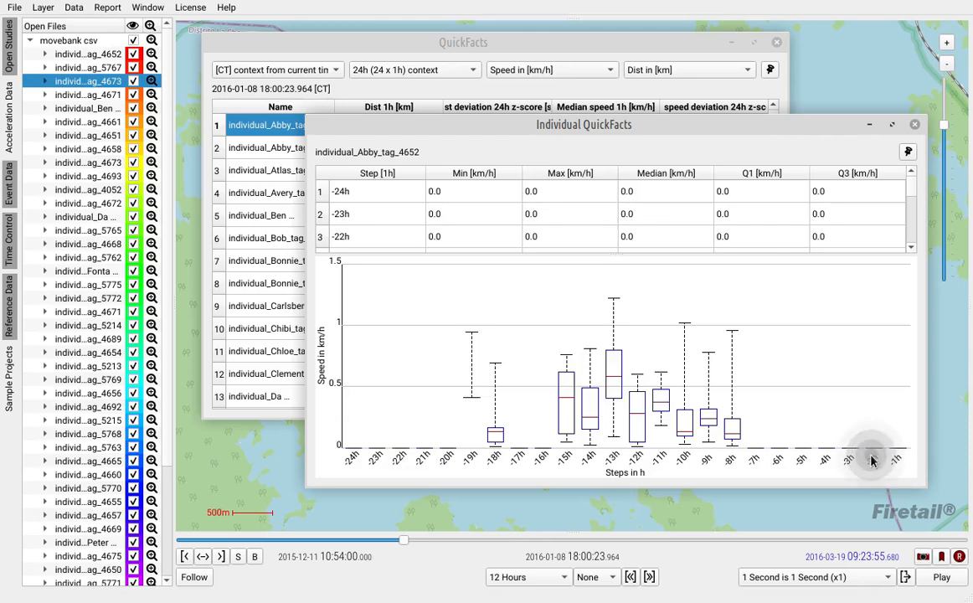
click(853, 459)
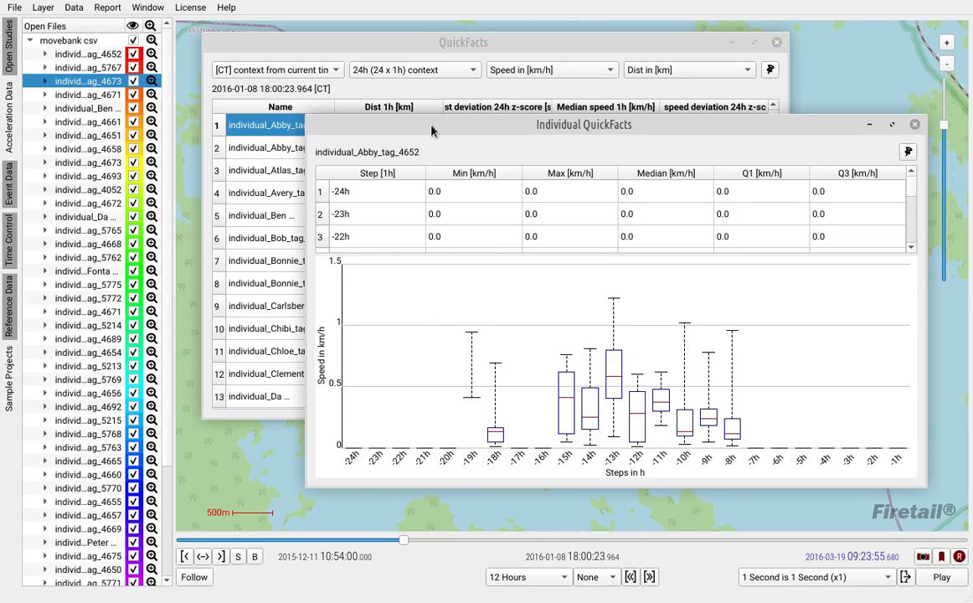
drag(433, 124, 381, 155)
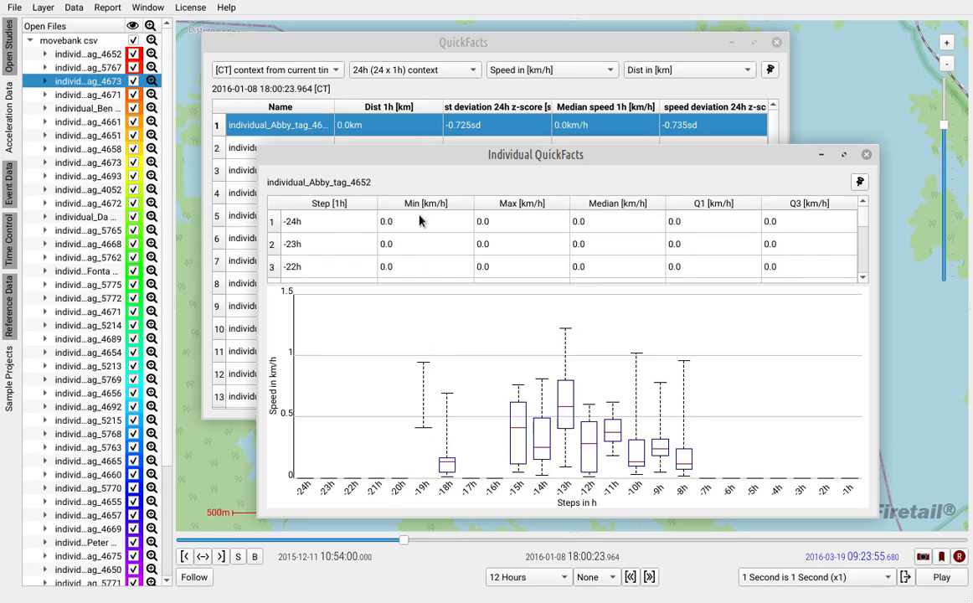
right_click(407, 158)
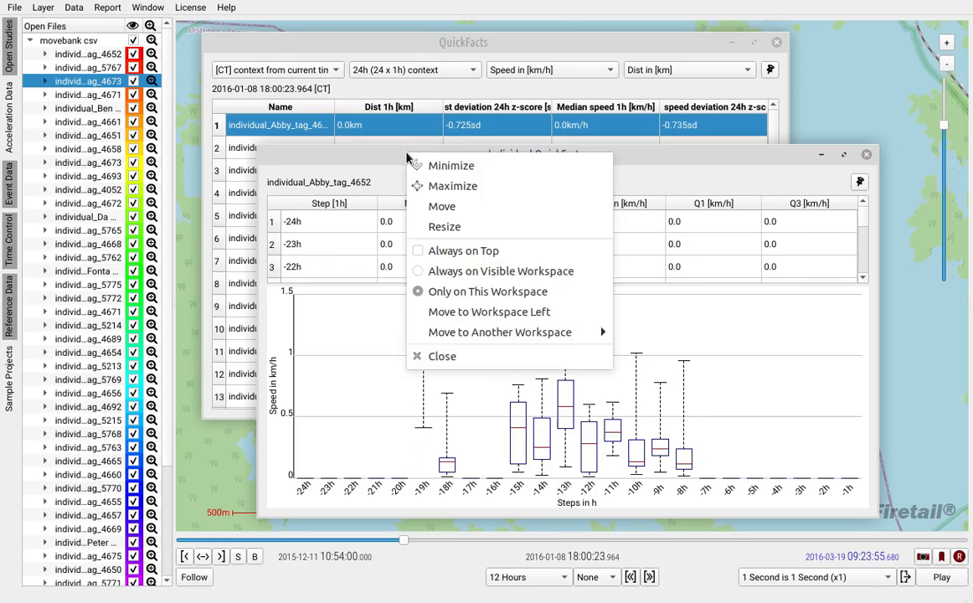
click(457, 251)
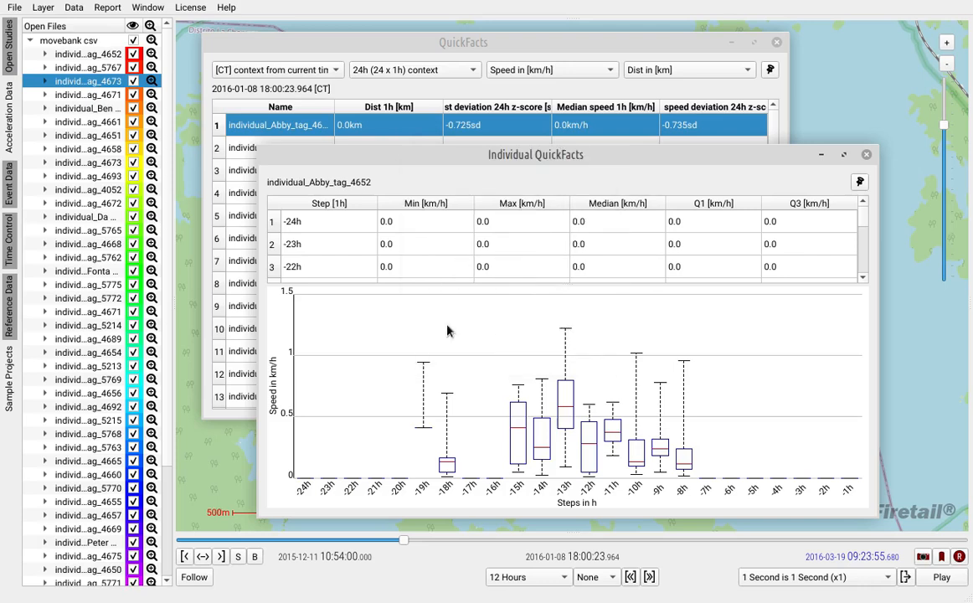
drag(404, 545, 363, 546)
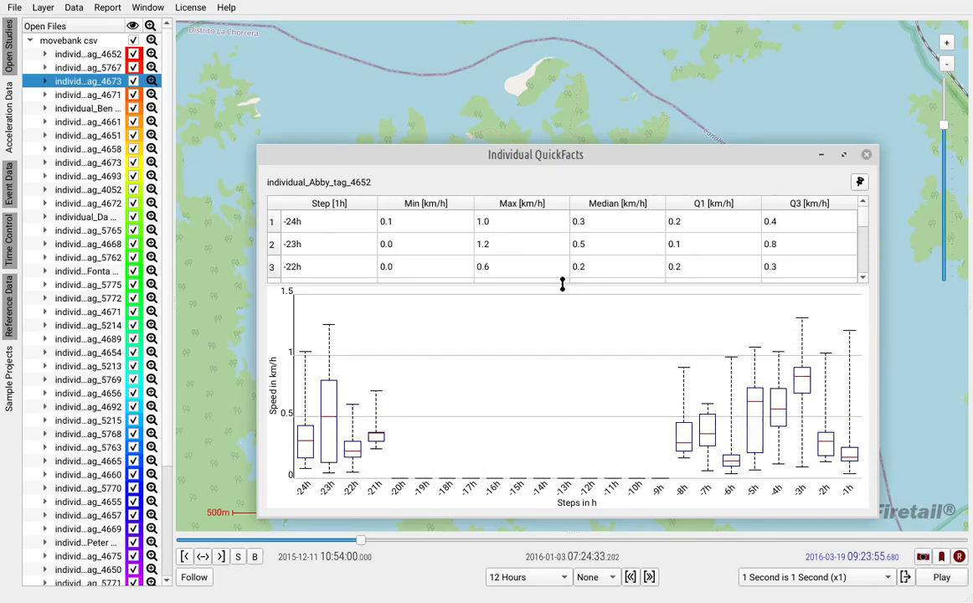
Step: Collapse the statistics table in Individual QuickFacts, then shrink the window and place it over the map's upper part
drag(562, 285, 567, 186)
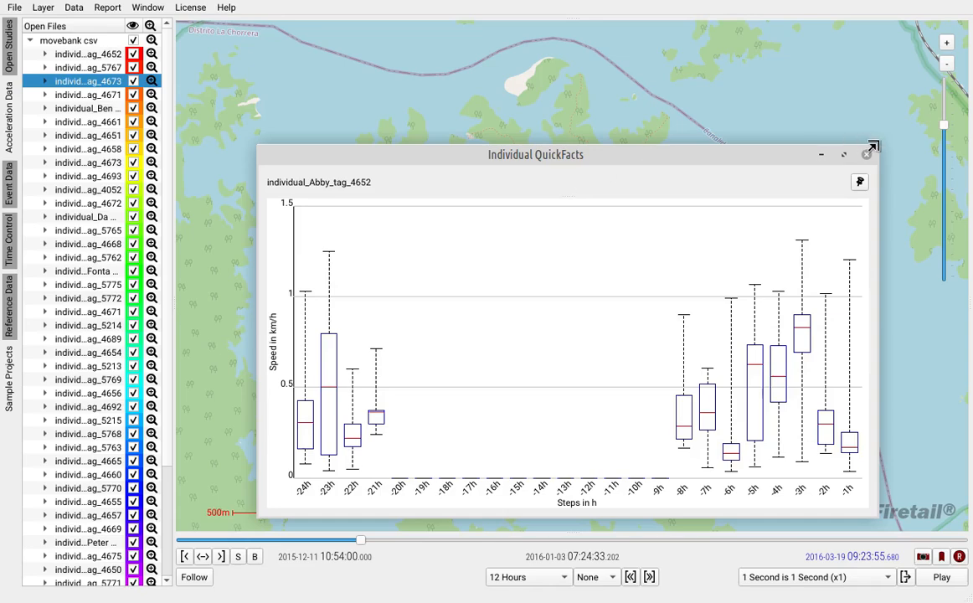
drag(876, 147, 806, 273)
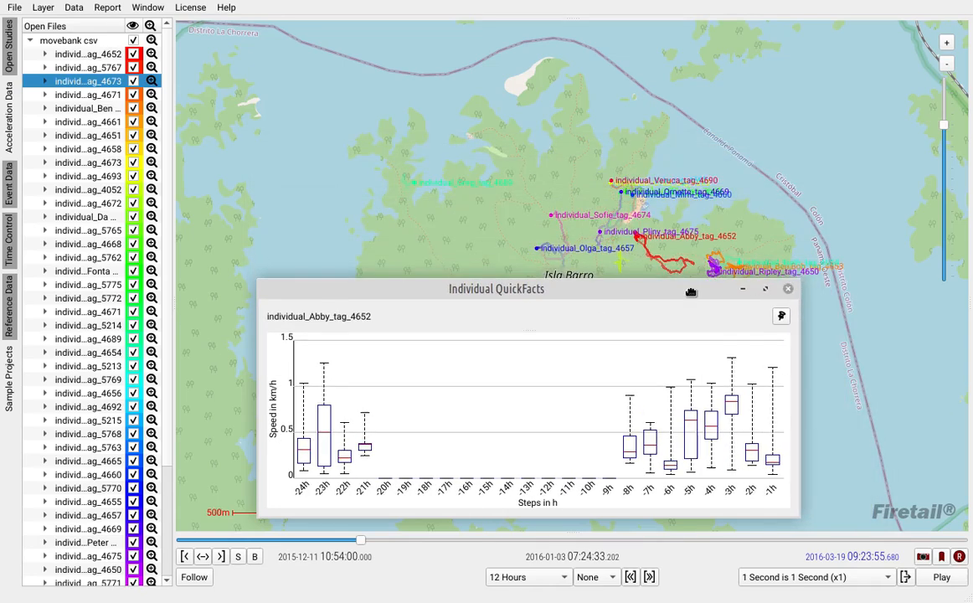
drag(747, 282, 458, 29)
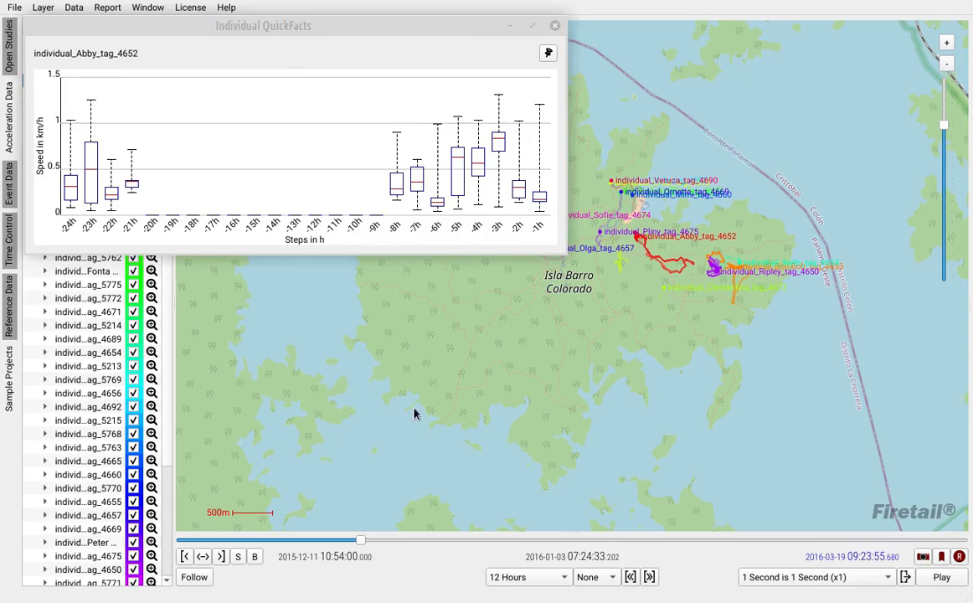
drag(294, 28, 432, 40)
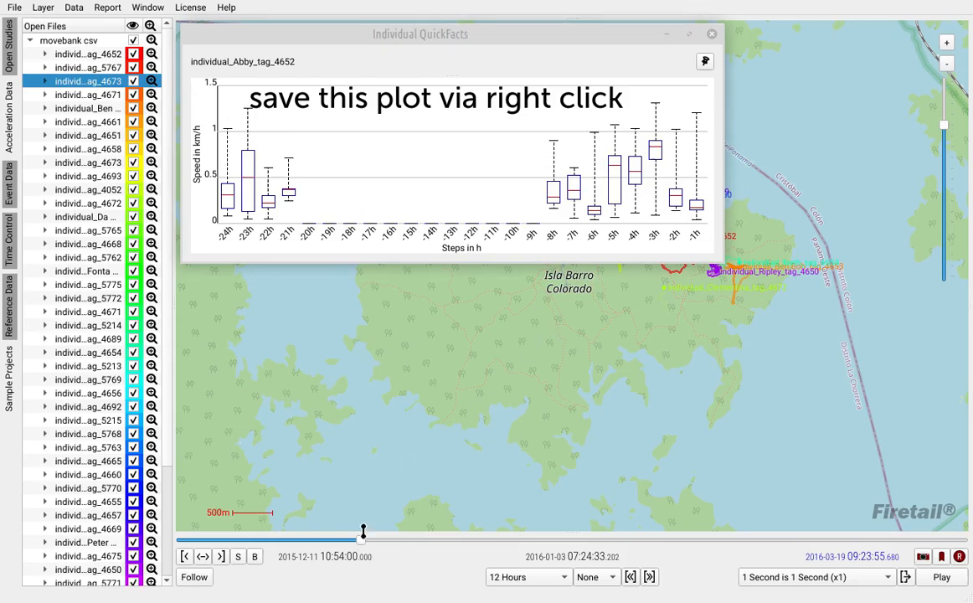
drag(363, 544, 398, 538)
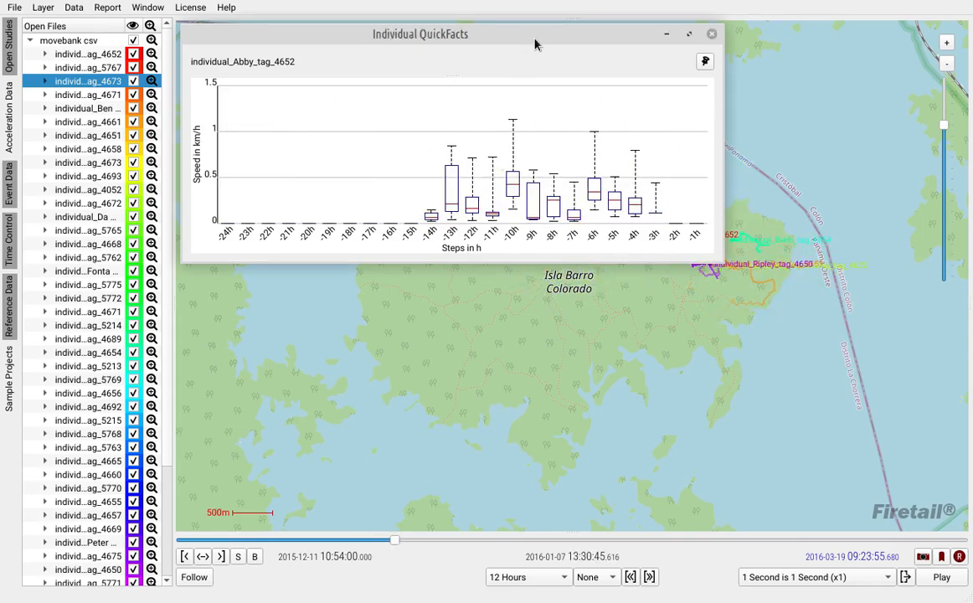
mouse_move(533, 33)
mouse_down()
mouse_move(387, 21)
mouse_move(516, 29)
mouse_up()
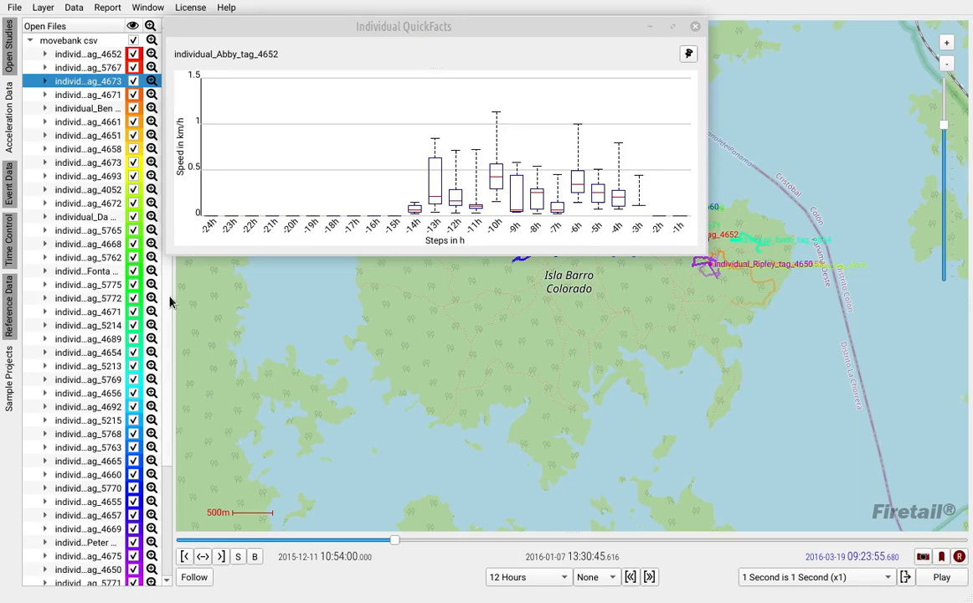
Step: Widen the list of open files and show only the individuals whose name matches Abby
drag(175, 298, 283, 276)
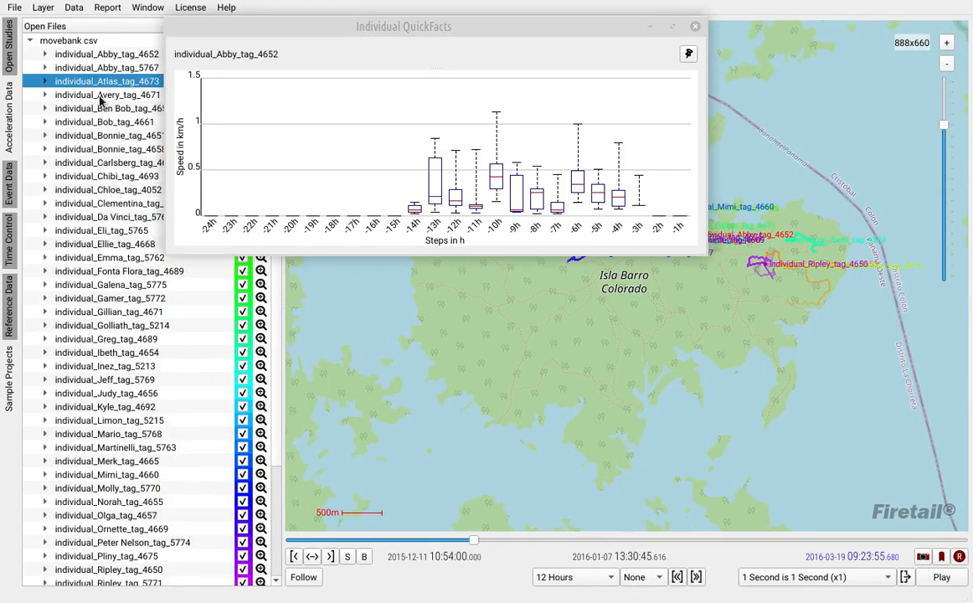
right_click(121, 52)
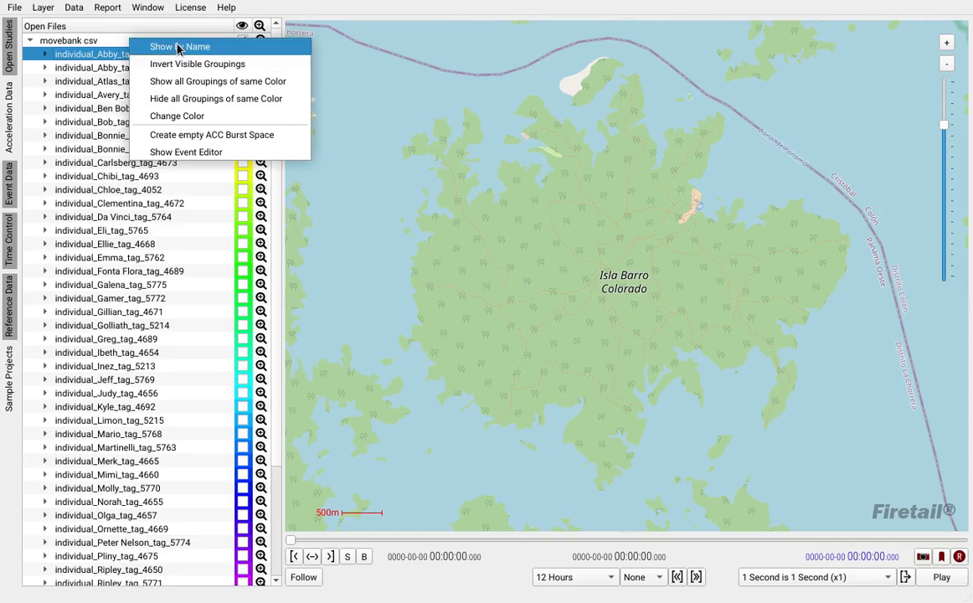
click(178, 48)
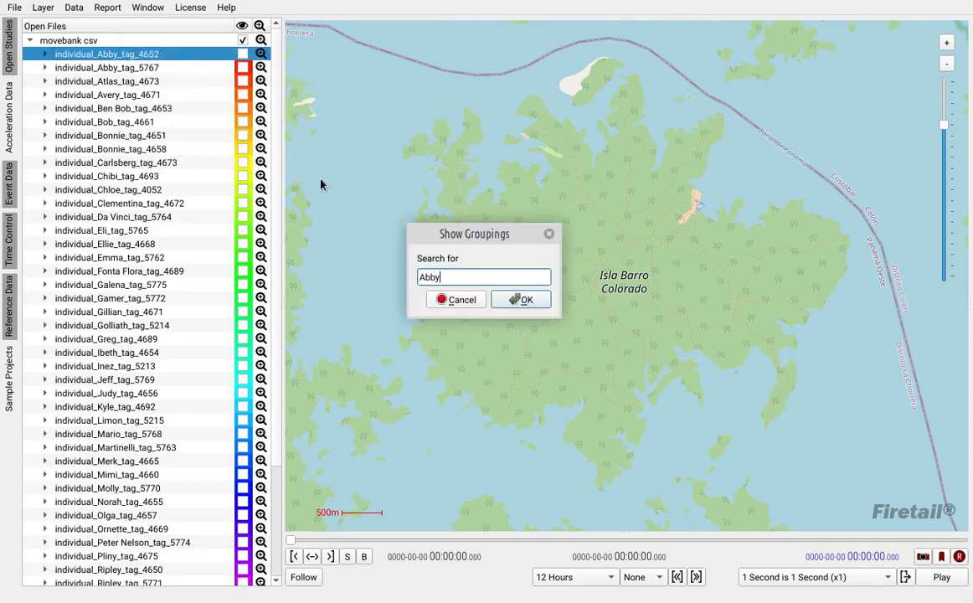
key(Return)
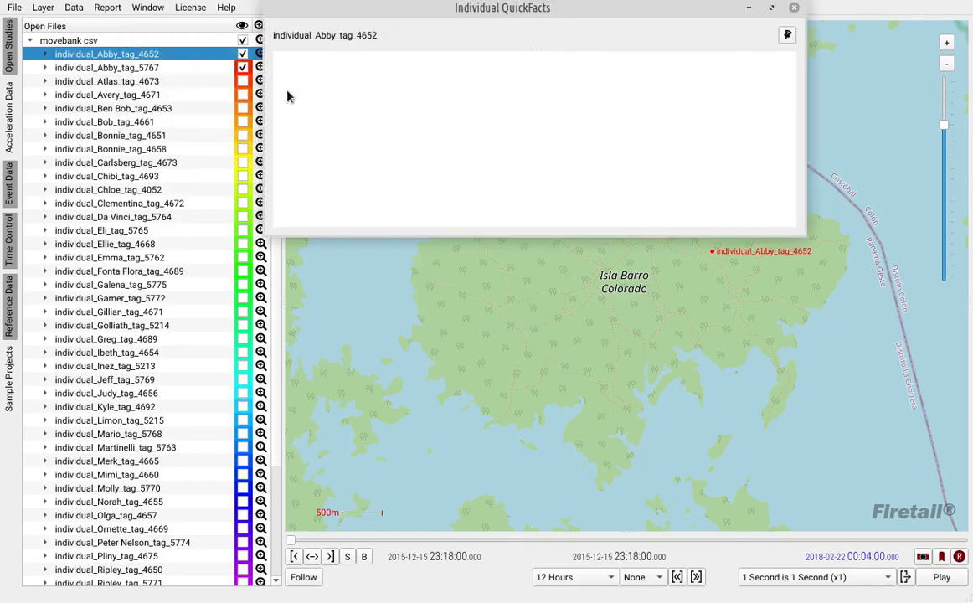
drag(413, 14, 258, 196)
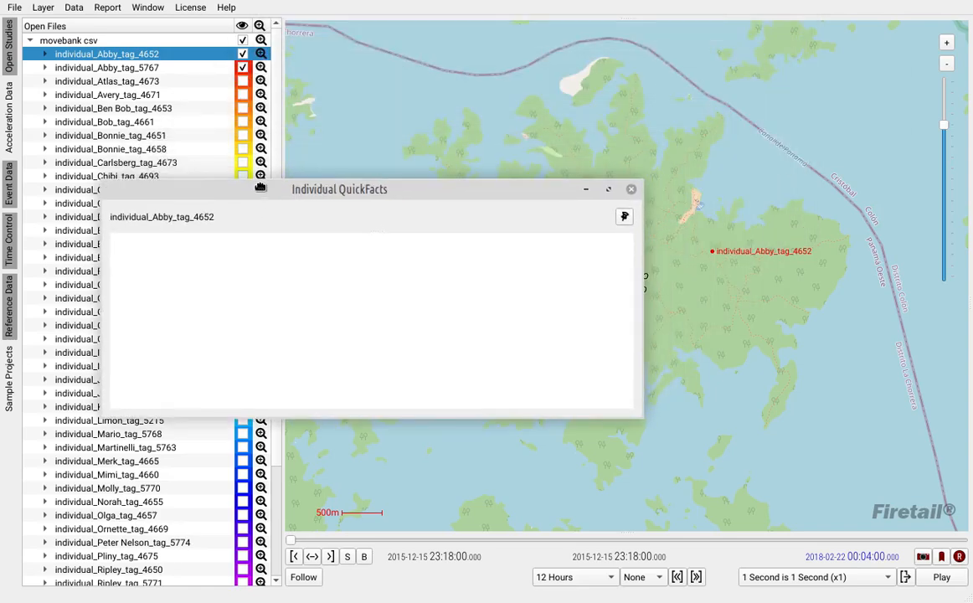
click(304, 582)
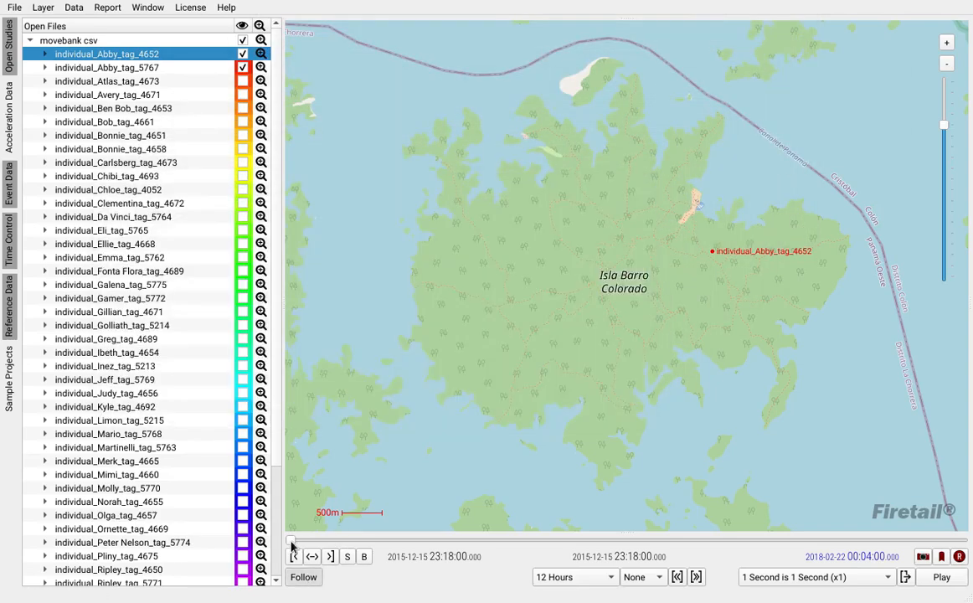
mouse_move(291, 543)
mouse_down()
mouse_move(389, 543)
mouse_move(321, 548)
mouse_move(348, 545)
mouse_move(331, 545)
mouse_up()
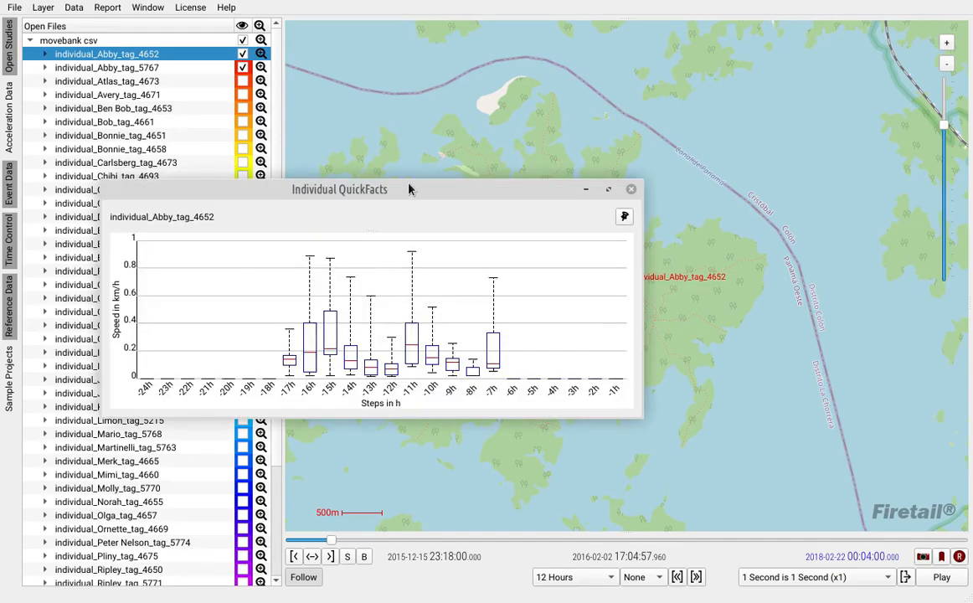
Step: Keep the Individual QuickFacts window always on top and move it up over the open files list and map
right_click(409, 191)
click(437, 284)
drag(417, 194, 370, 62)
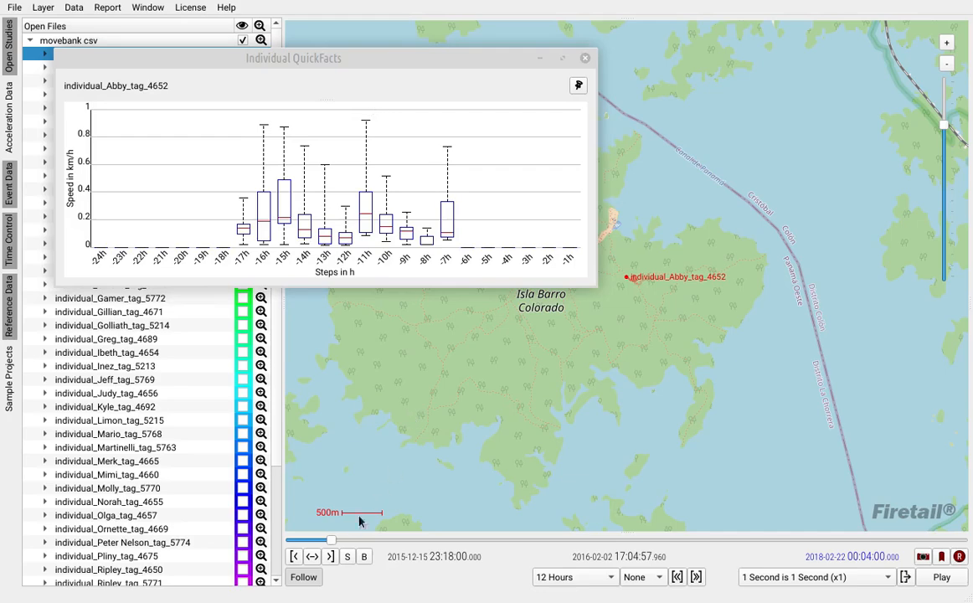
drag(331, 542, 358, 548)
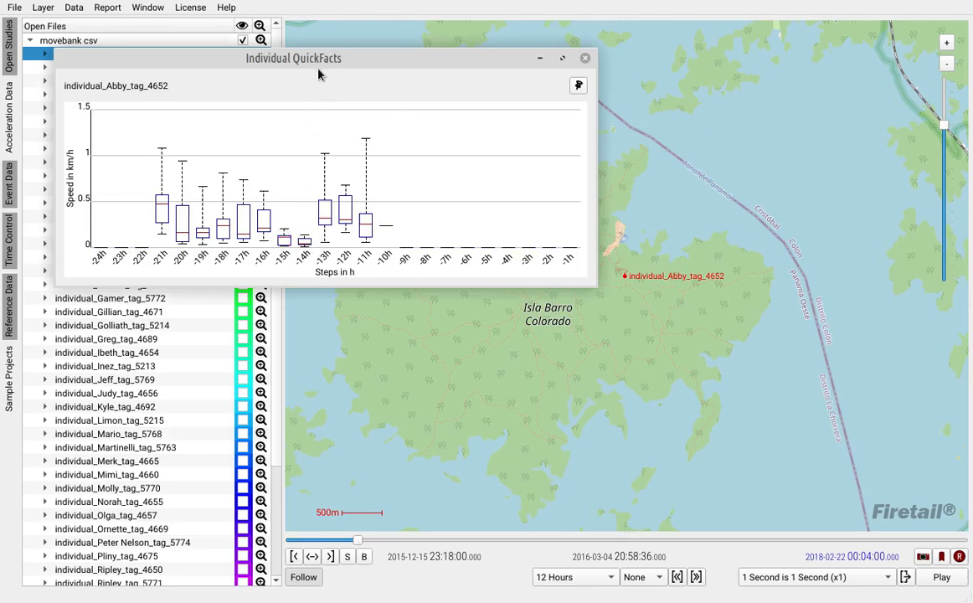
drag(318, 60, 677, 38)
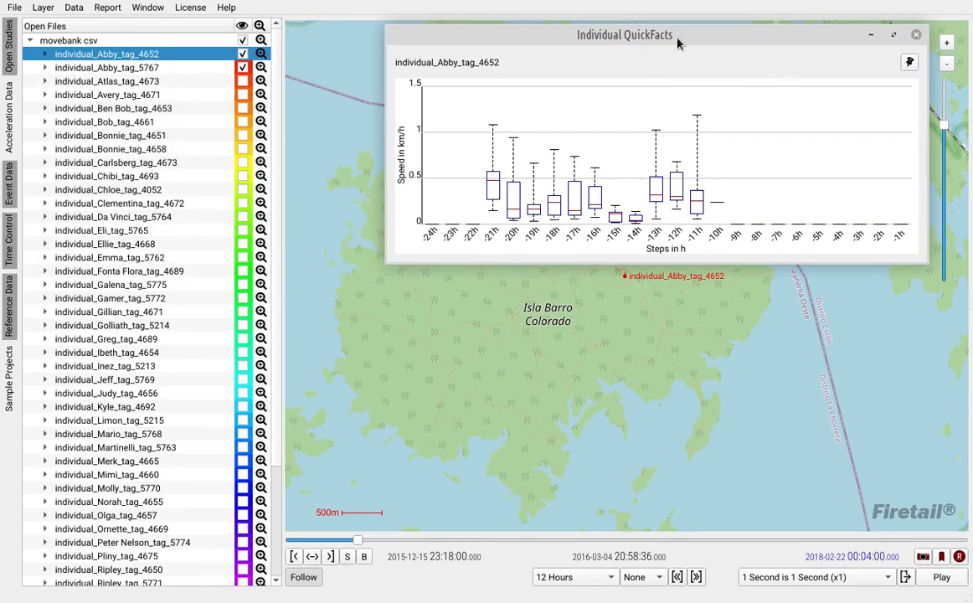
drag(678, 44, 717, 27)
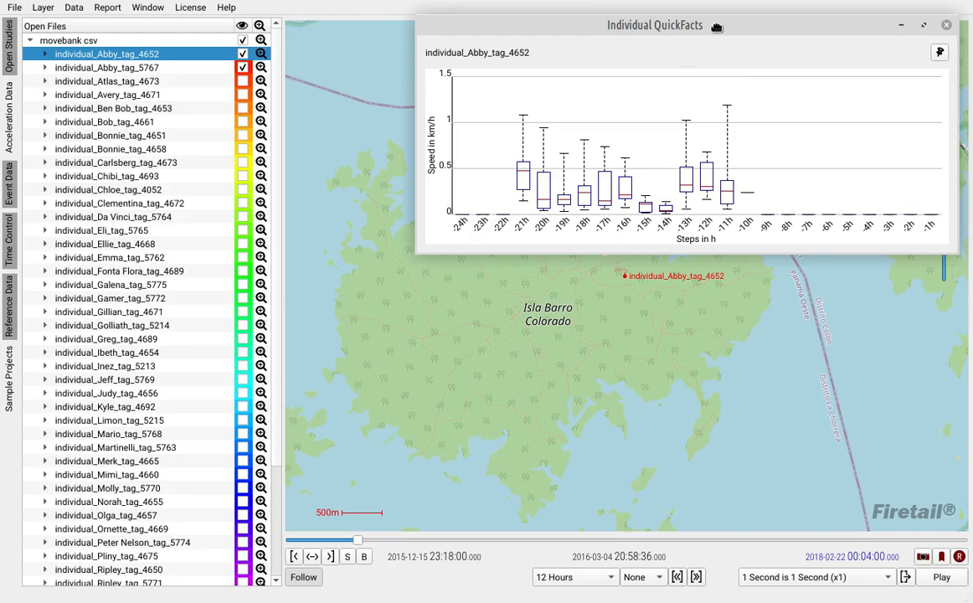
Step: Set the QuickFacts context to 30d (30 x 1d), then shrink its window and place it below the speed box plot
click(442, 338)
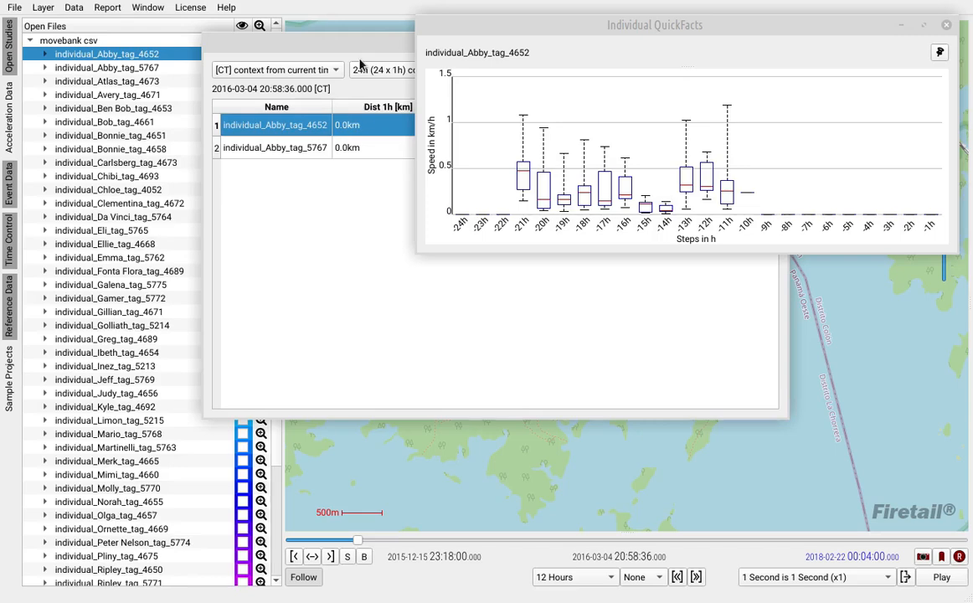
drag(348, 43, 226, 194)
click(246, 214)
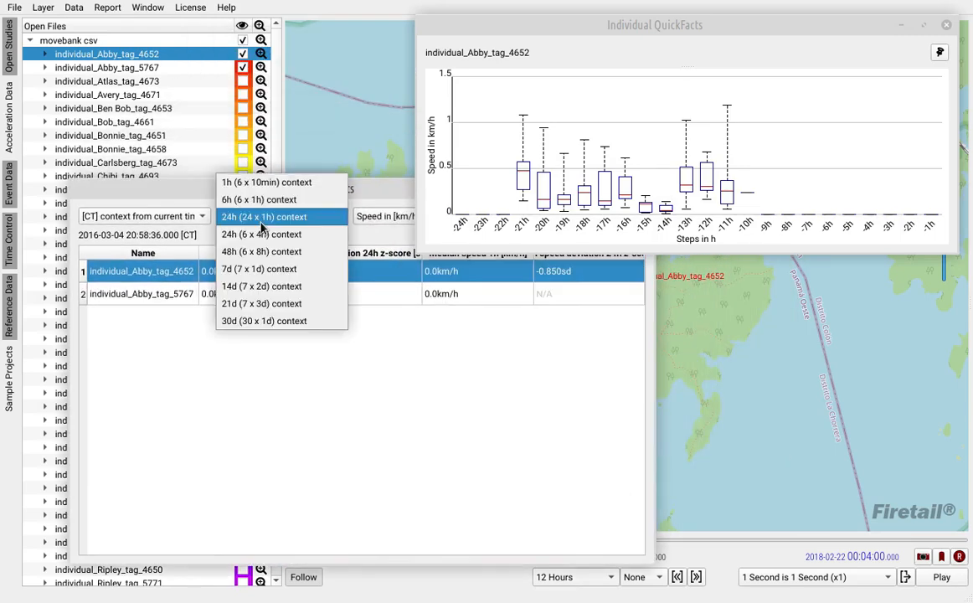
click(248, 322)
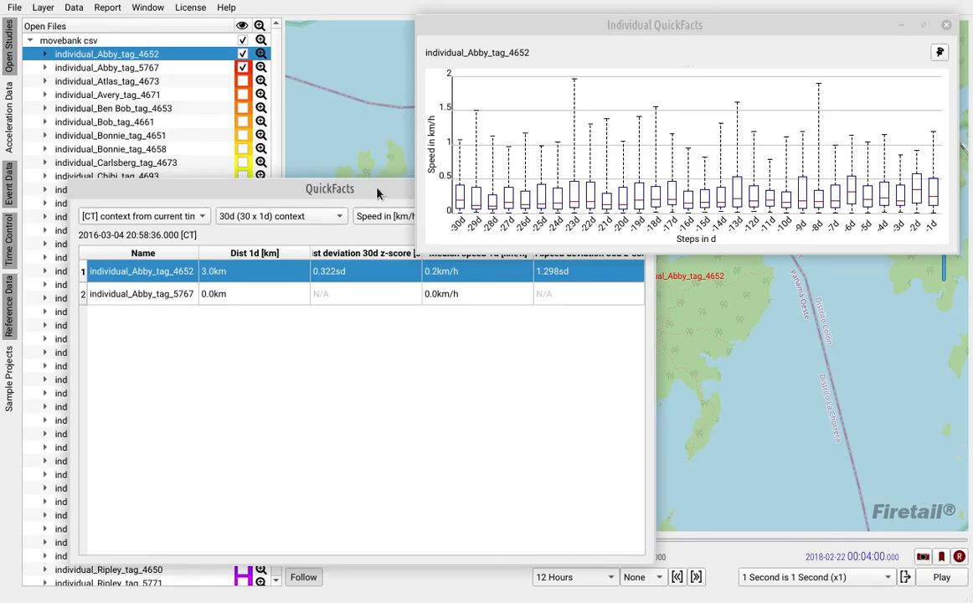
drag(376, 187, 359, 155)
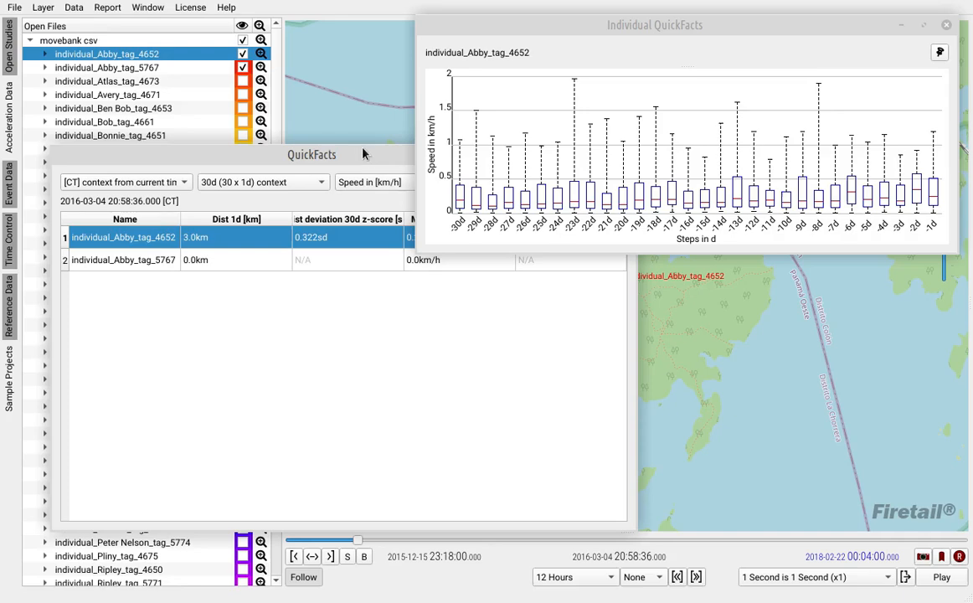
drag(364, 153, 597, 338)
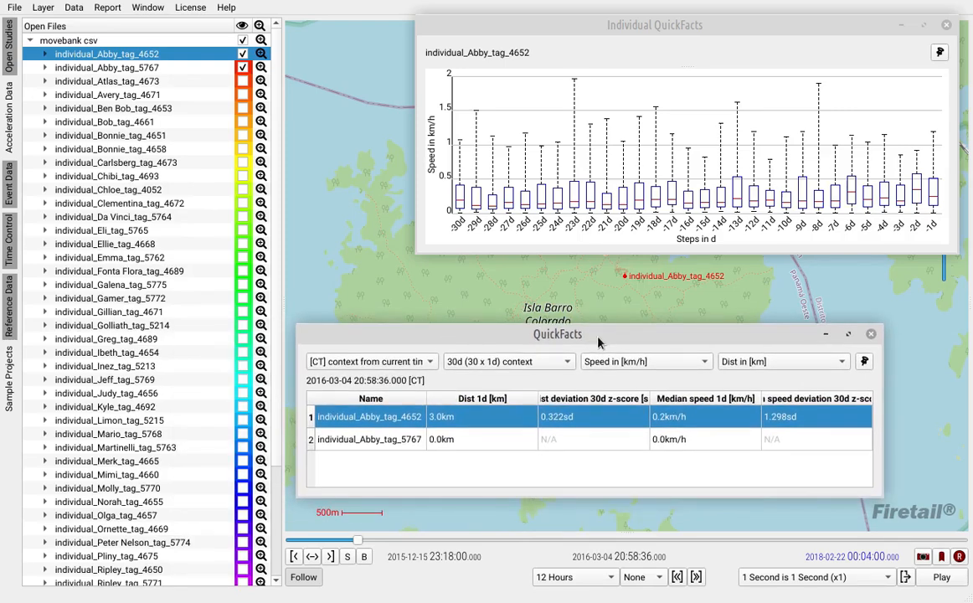